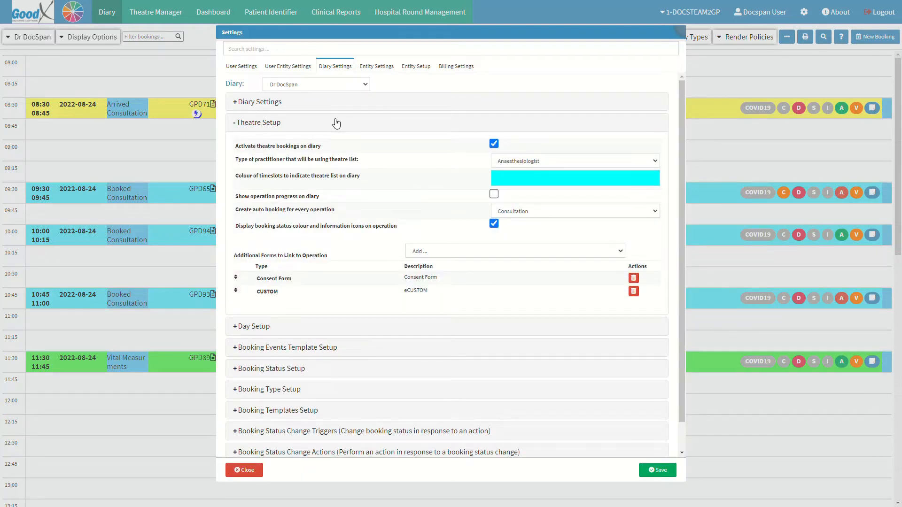
- Set the type of practitioner using the theatre list to Surgeon in the diary's Theatre Setup
left_click(325, 146)
left_click(502, 151)
left_click(362, 162)
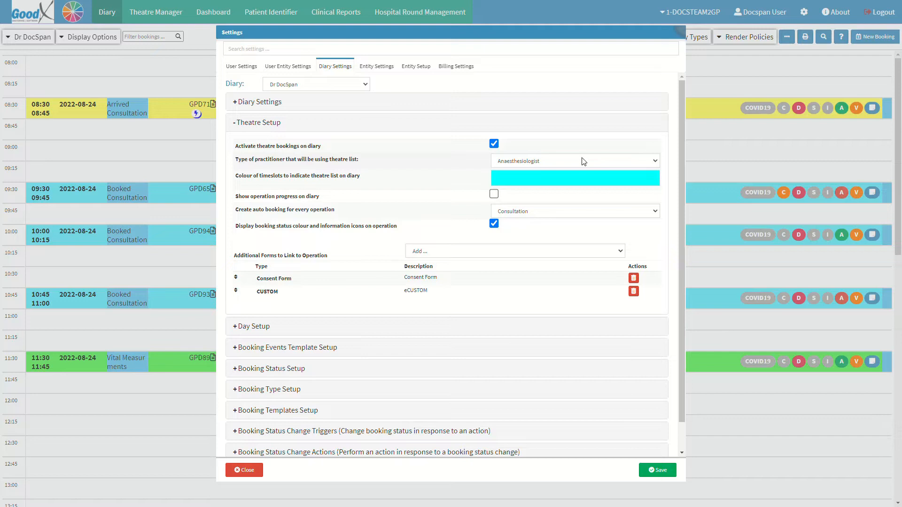
left_click(597, 162)
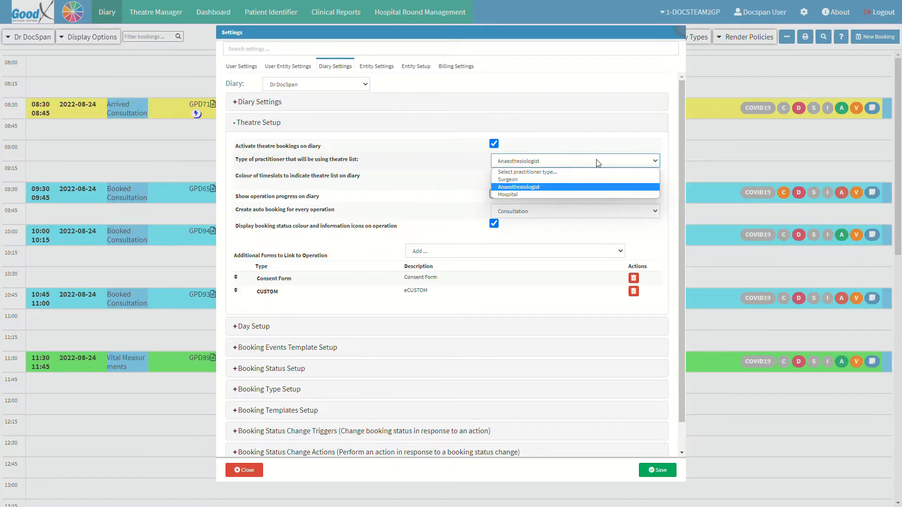
left_click(544, 195)
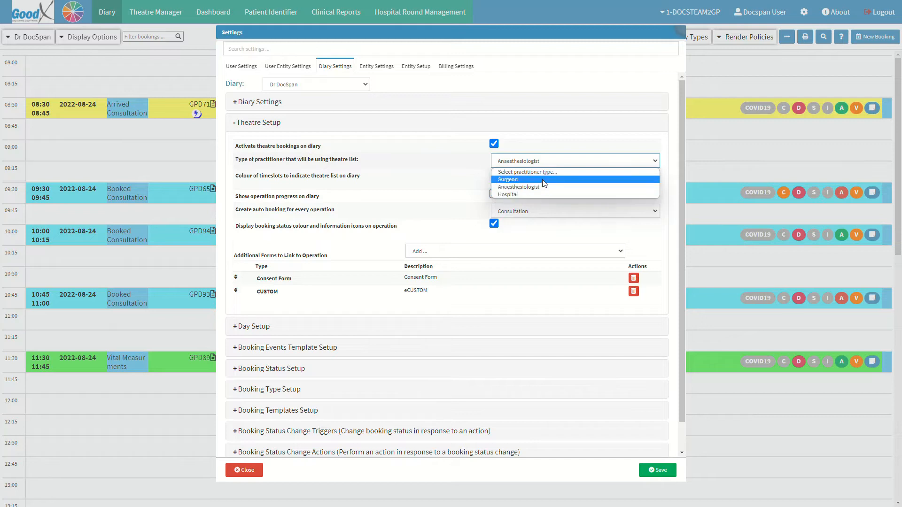
left_click(544, 180)
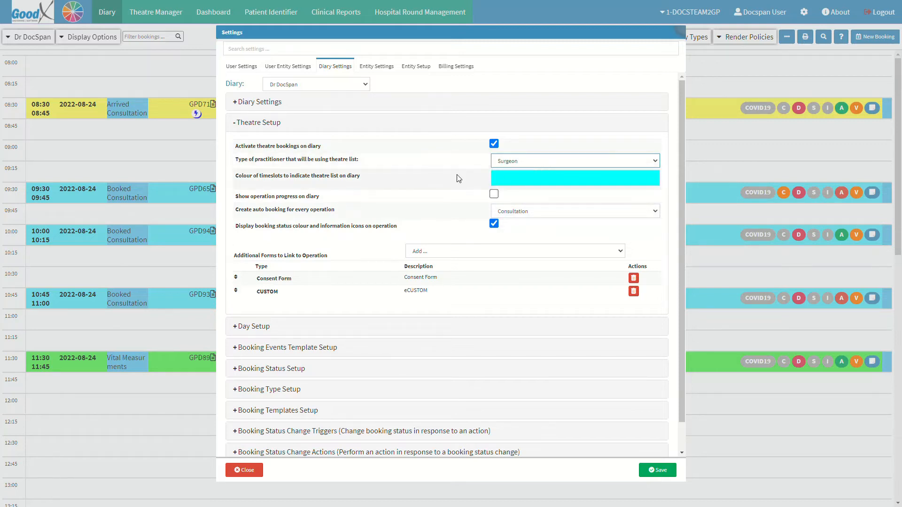
- Change the colour of timeslots indicating the theatre list to purple, RGB 177, 7, 240
left_click(368, 177)
left_click(545, 183)
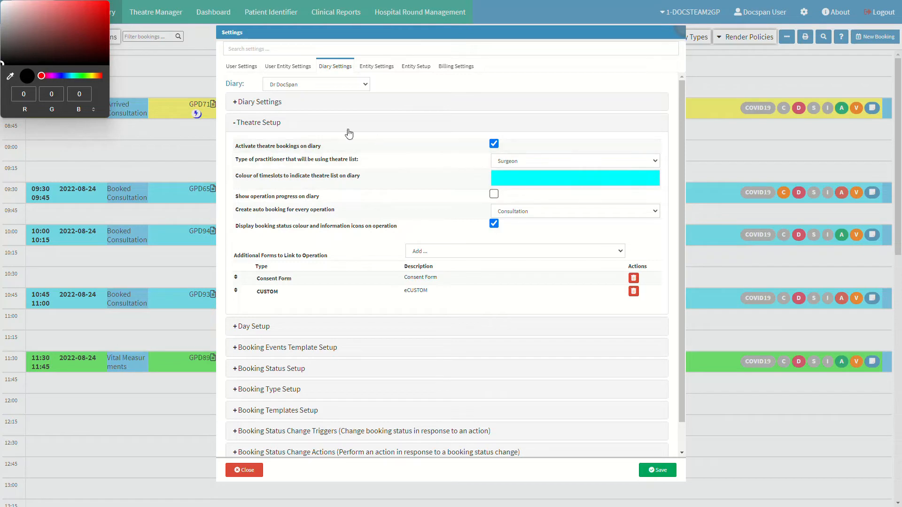
left_click(54, 76)
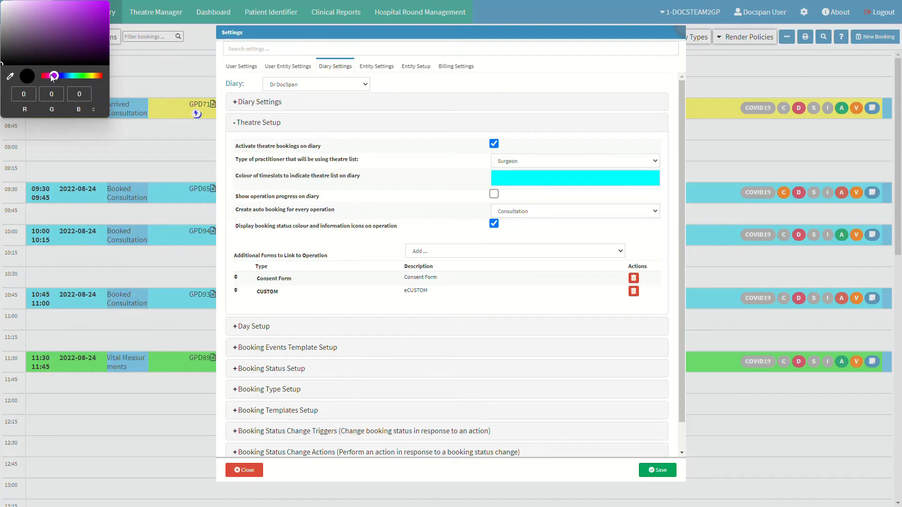
left_click(10, 76)
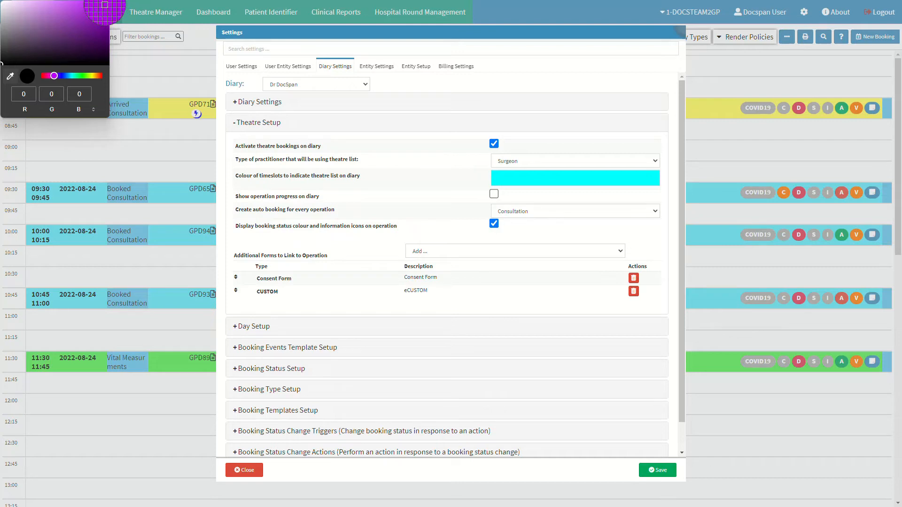
left_click(106, 6)
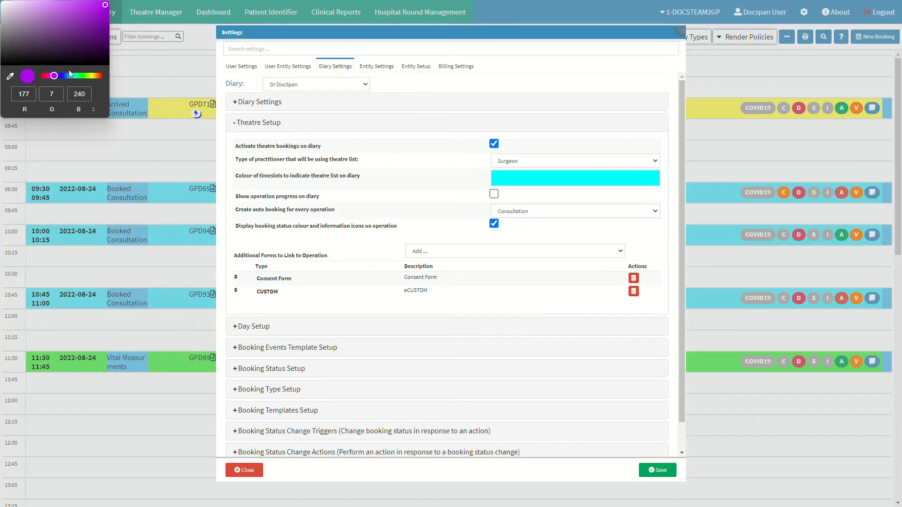
left_click(34, 96)
key("Return")
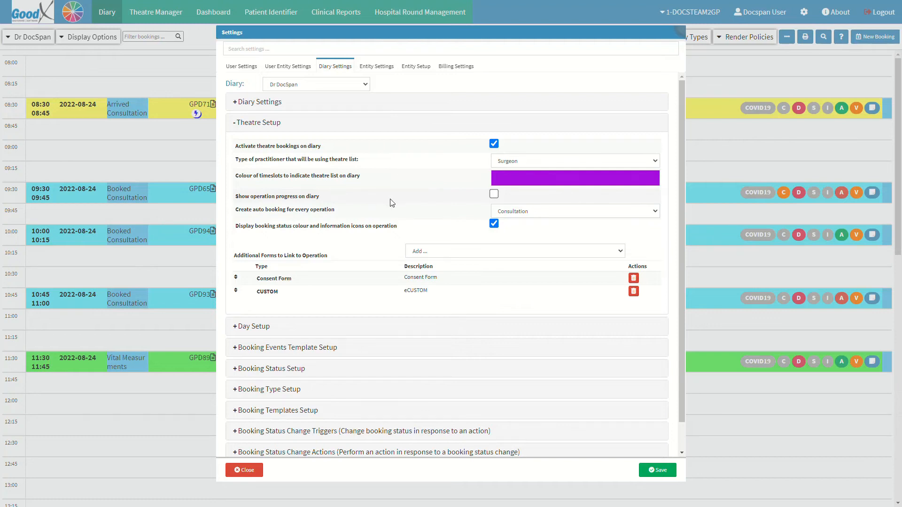
- Choose Consultation as the booking type created automatically for every operation
left_click(492, 197)
left_click(340, 213)
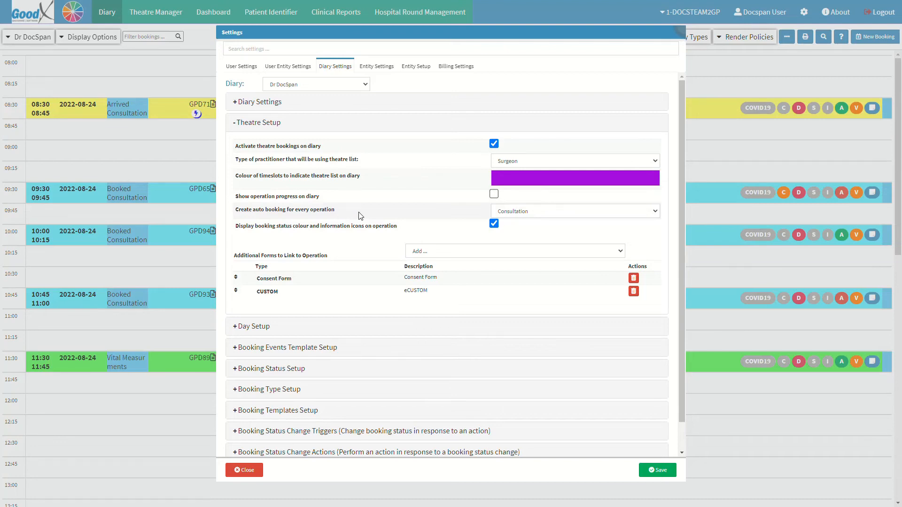
left_click(541, 211)
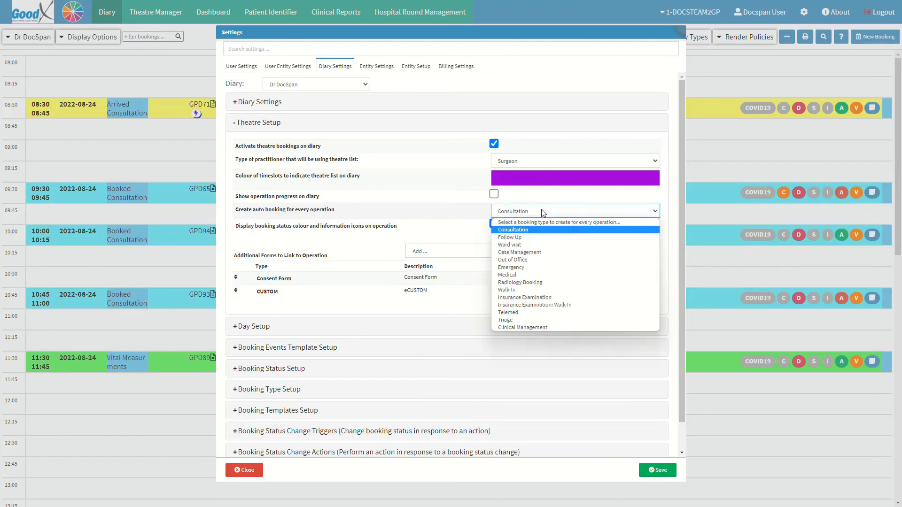
left_click(529, 230)
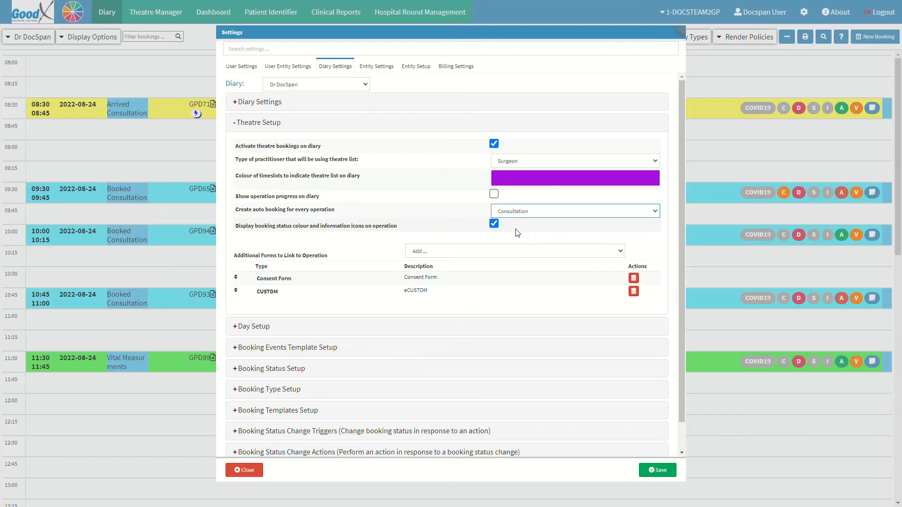
left_click(396, 228)
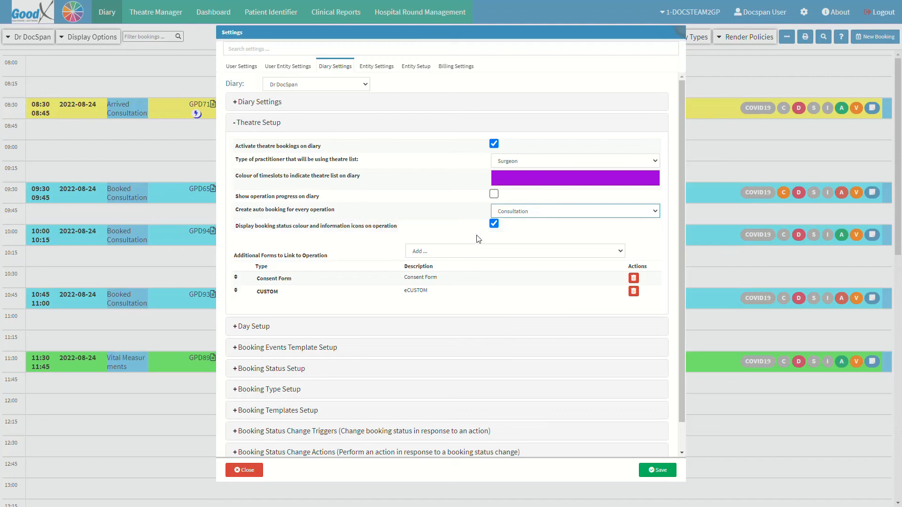
left_click(501, 224)
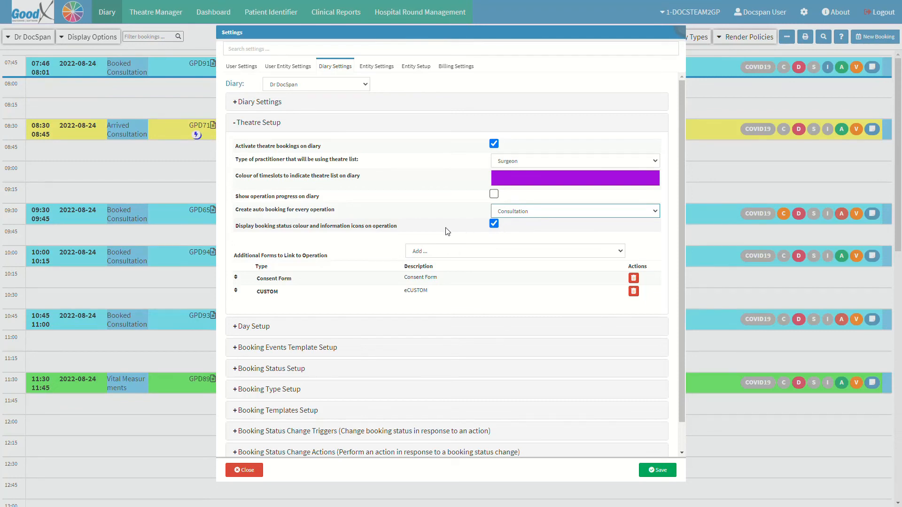
- Review the additional forms available for linking to the operation without adding one
left_click(339, 259)
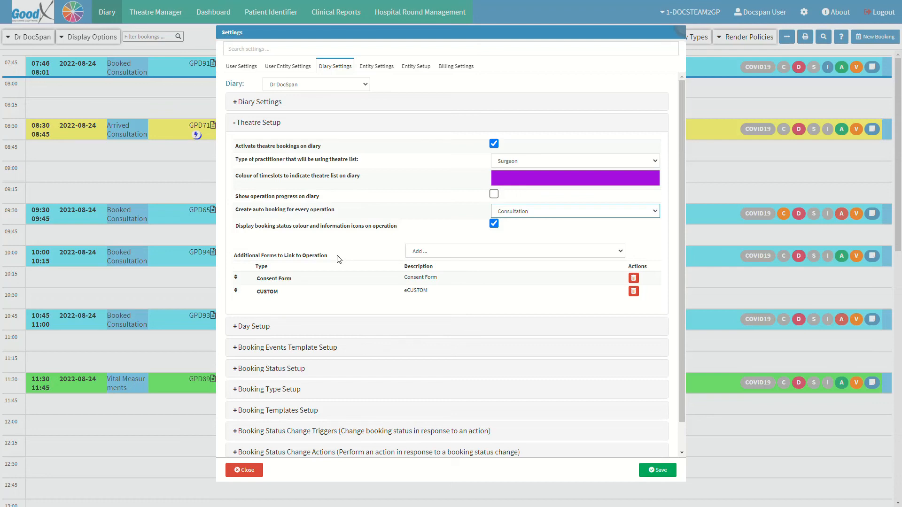
left_click(457, 252)
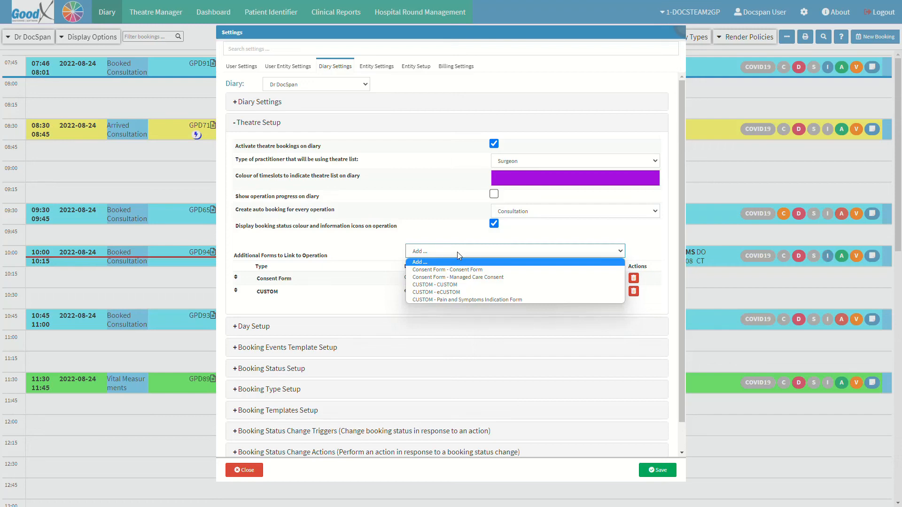
left_click(458, 252)
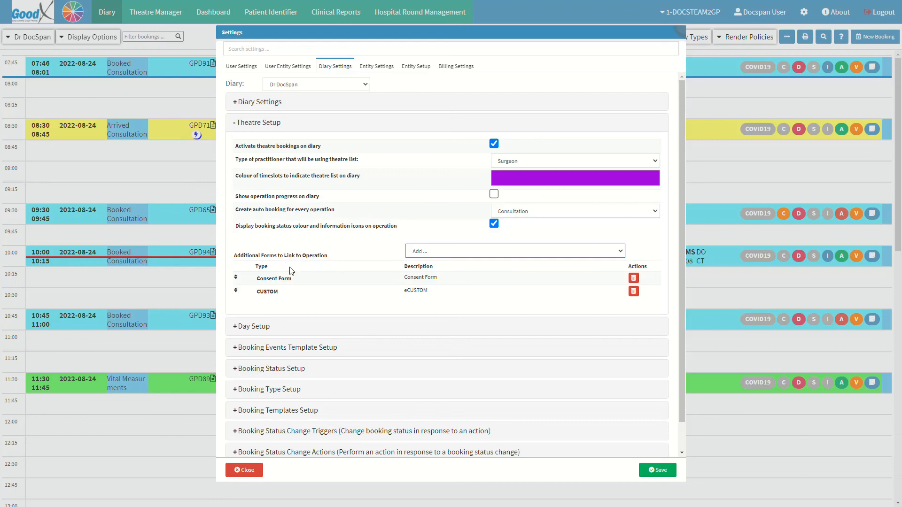
- Reorder the linked forms by moving CUSTOM above Consent Form, and return it to second place
key("ctrl")
key("ctrl")
key("ctrl")
key("ctrl")
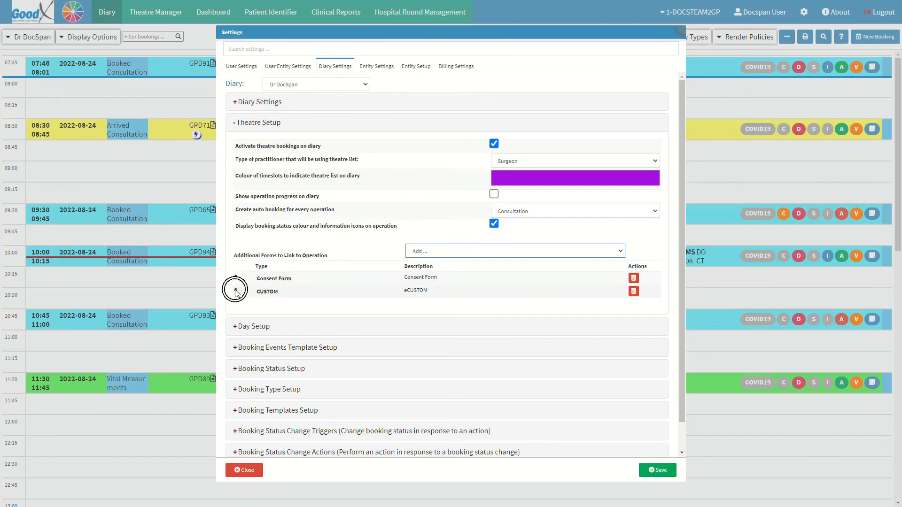
left_click_drag(235, 290, 238, 279)
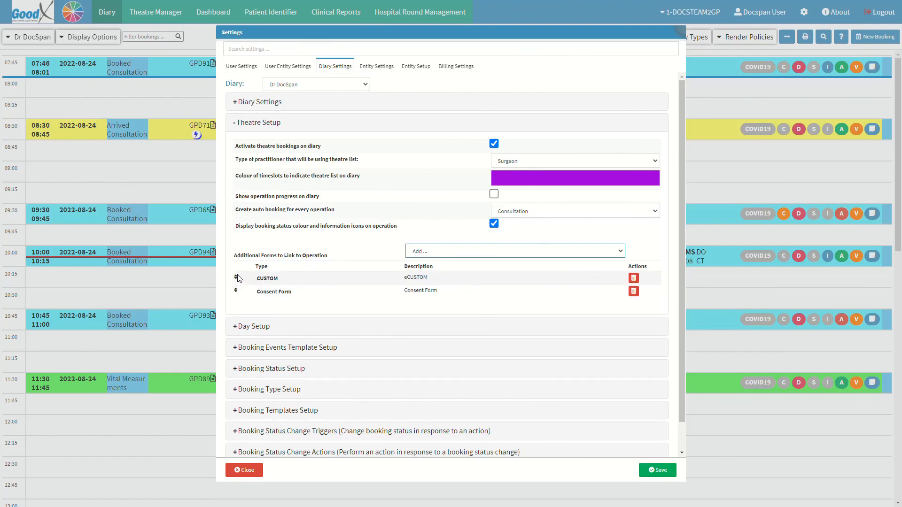
left_click_drag(238, 279, 239, 296)
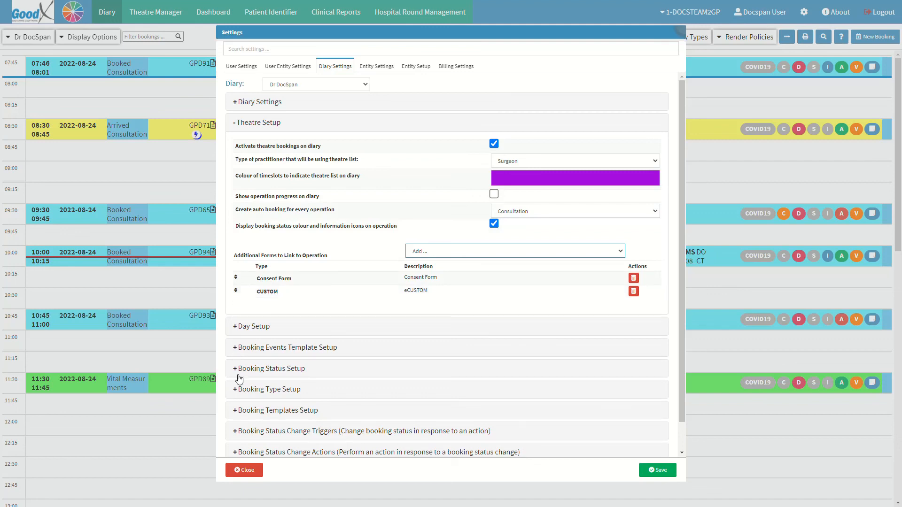
- Save the diary's Theatre Setup settings
left_click(262, 472)
left_click(647, 470)
left_click(648, 472)
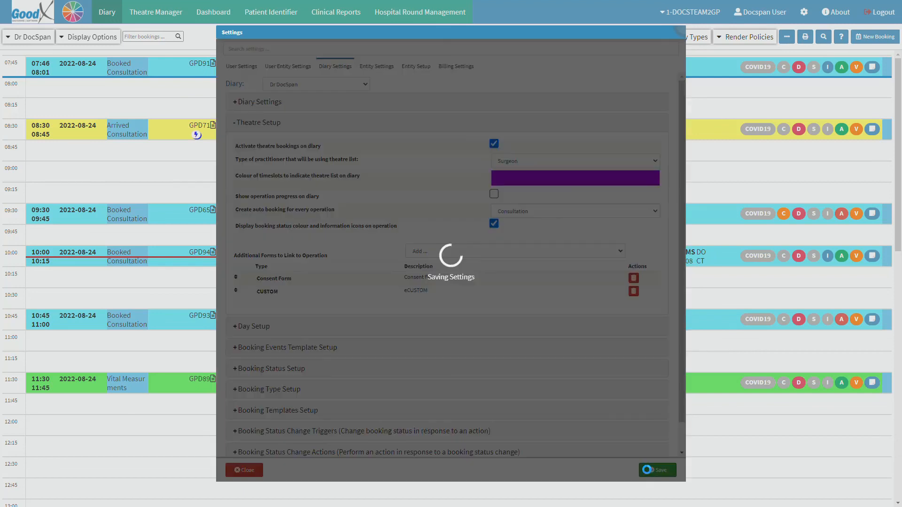